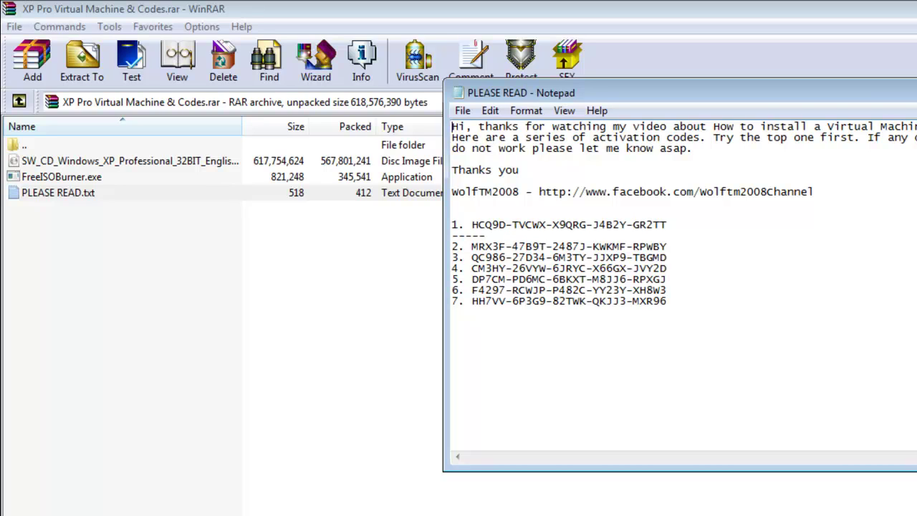
Close the PLEASE READ note and launch FreeISOBurner.exe from the archive.
key("alt+F4")
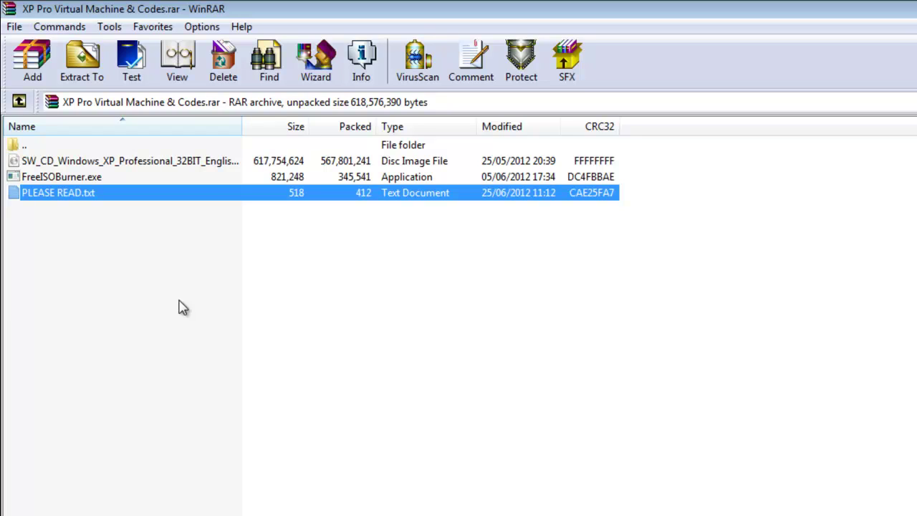
left_click(77, 179)
double_click(78, 179)
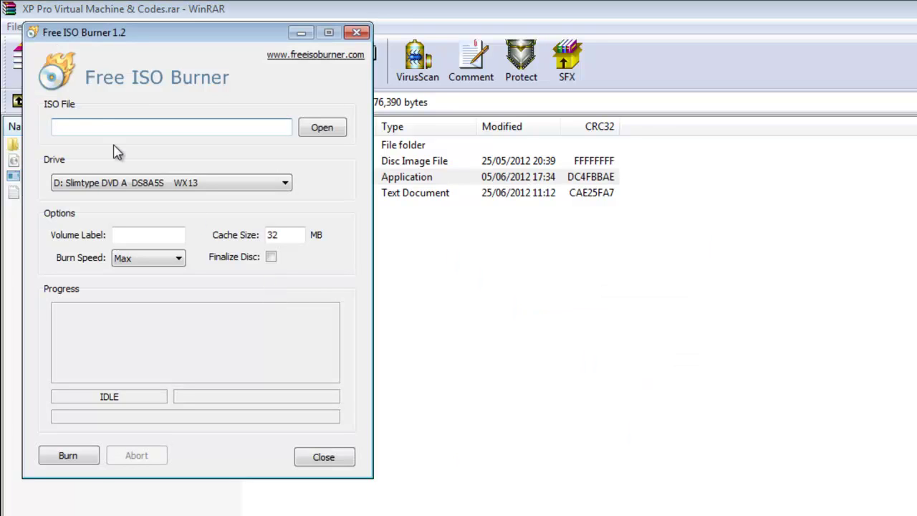
left_click_drag(134, 36, 241, 43)
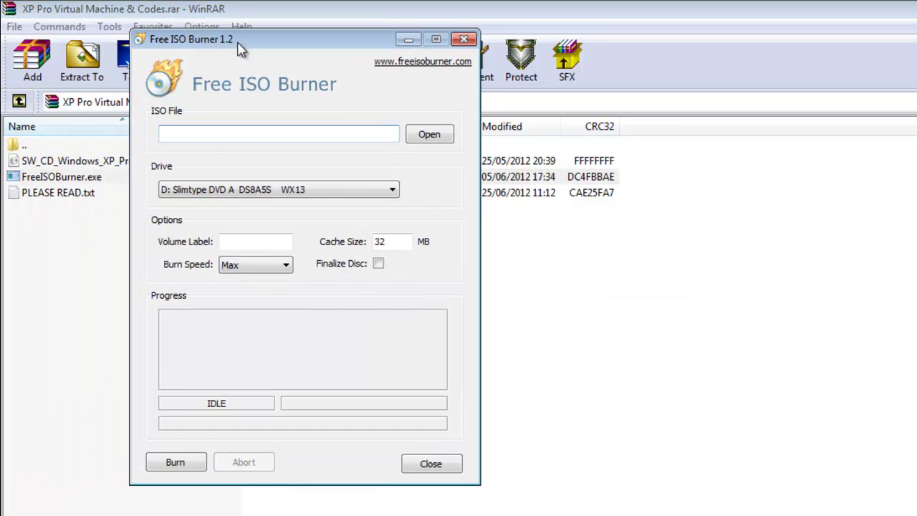
Set the burn options to drive D: Slimtype DVD A, volume label "Virtual" and burn speed Max.
left_click(253, 190)
left_click(244, 204)
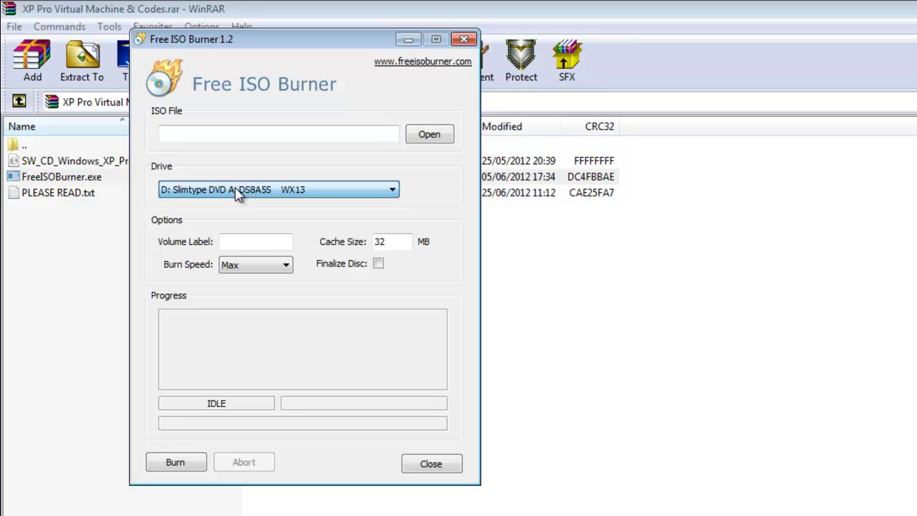
left_click(270, 247)
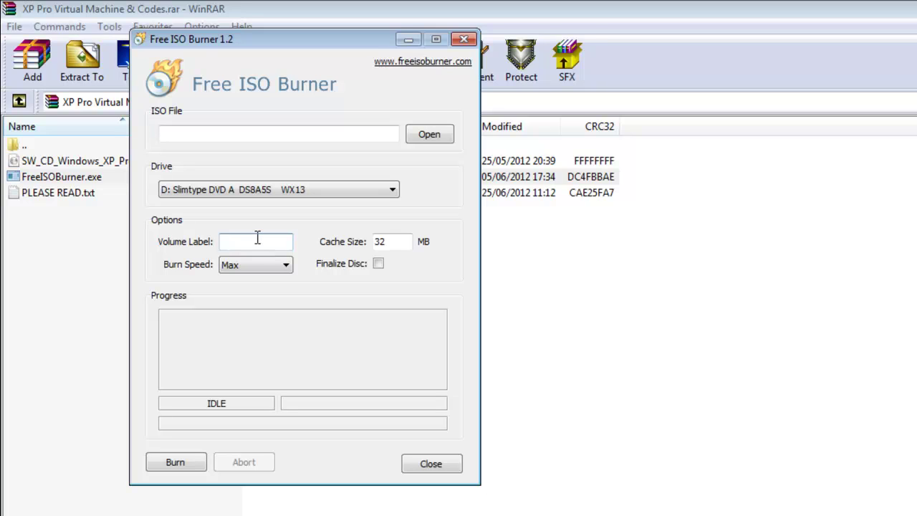
type("Virtual")
left_click(257, 270)
left_click(265, 268)
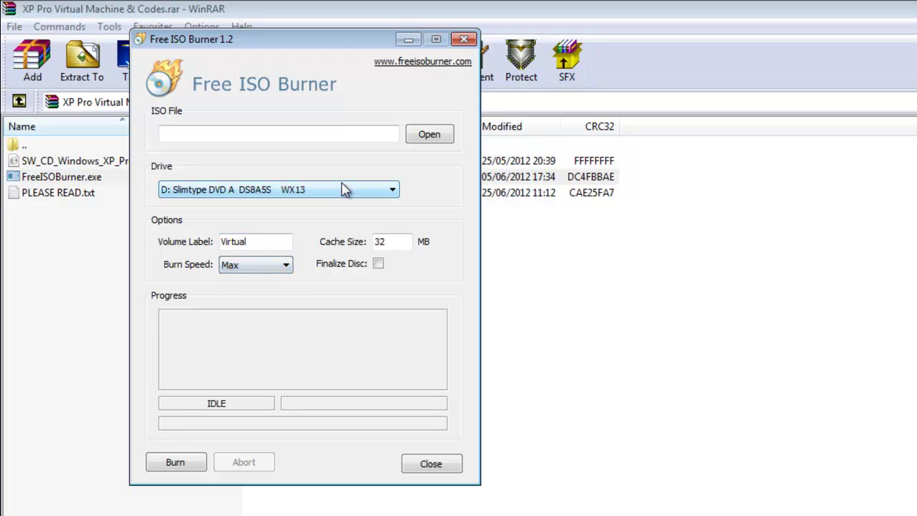
Browse for the ISO file through the Misc and Files subfolders of the Documents library, including Original Codes and Youtube Accessories.
left_click(429, 134)
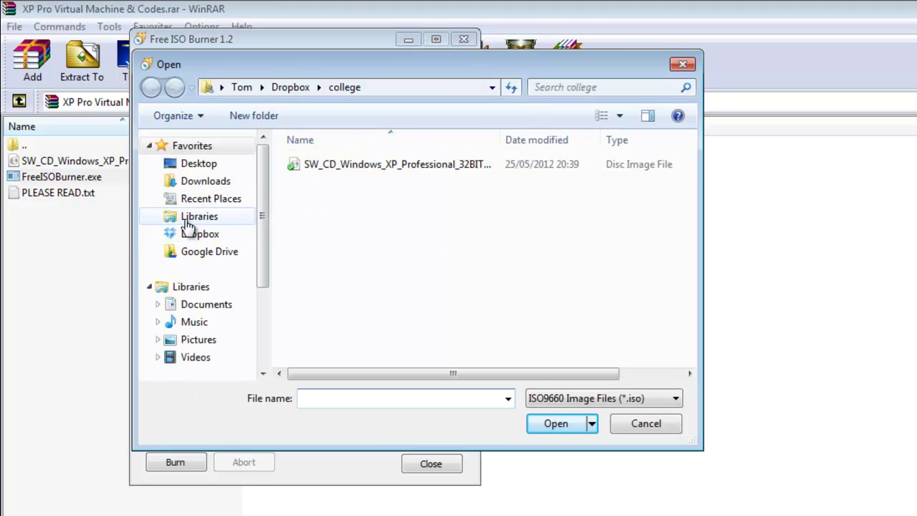
left_click(202, 165)
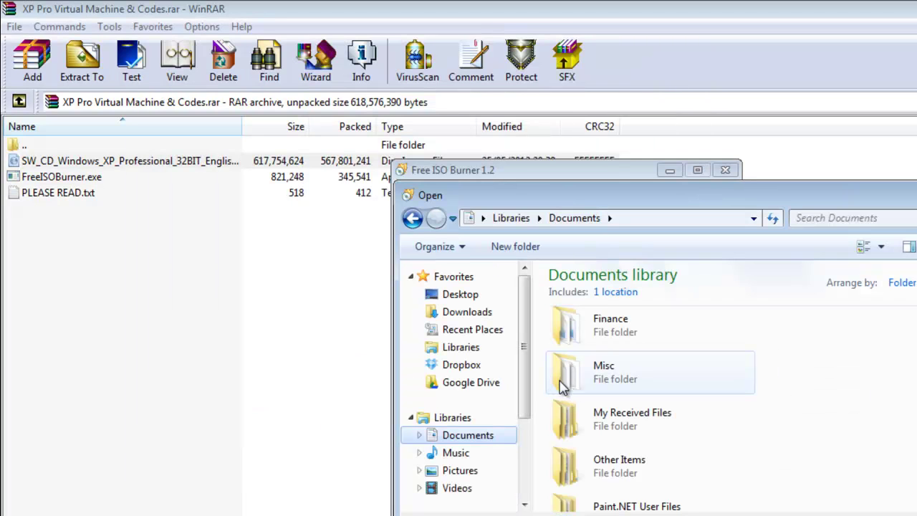
left_click(578, 383)
double_click(578, 383)
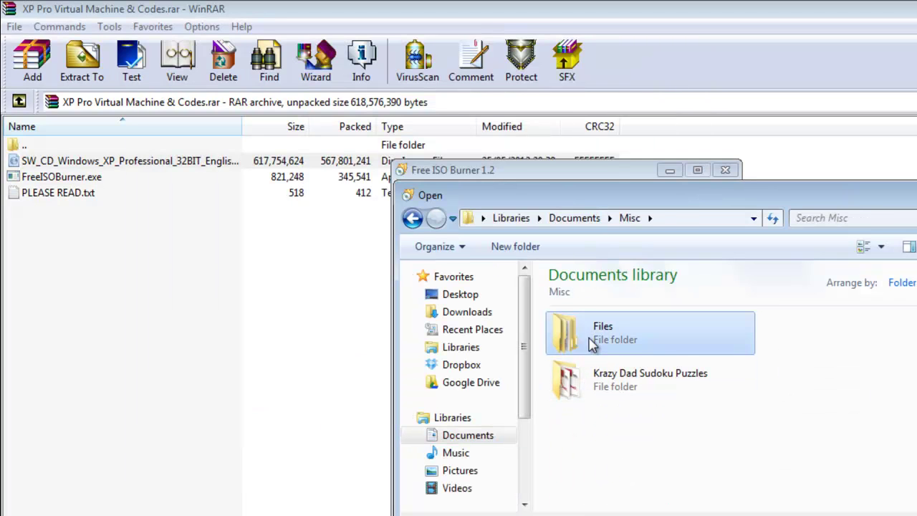
double_click(592, 343)
scroll(608, 408, "down", 1)
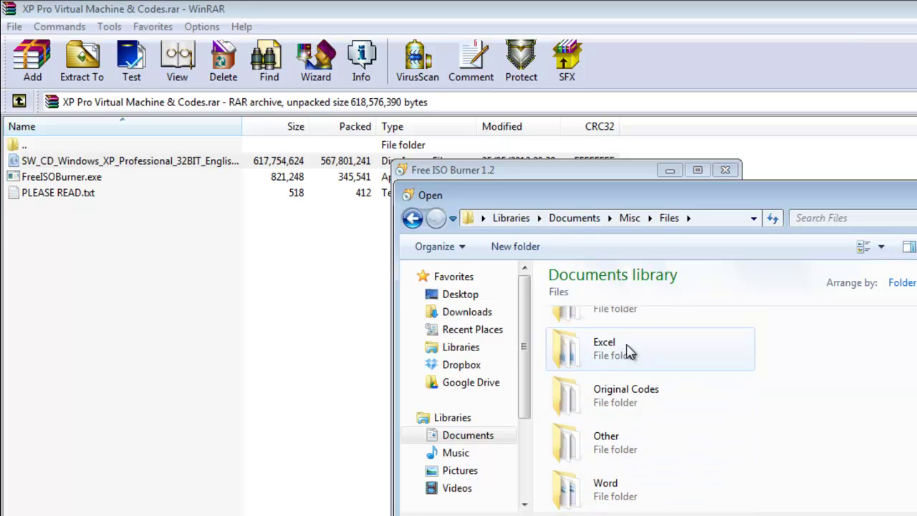
double_click(625, 402)
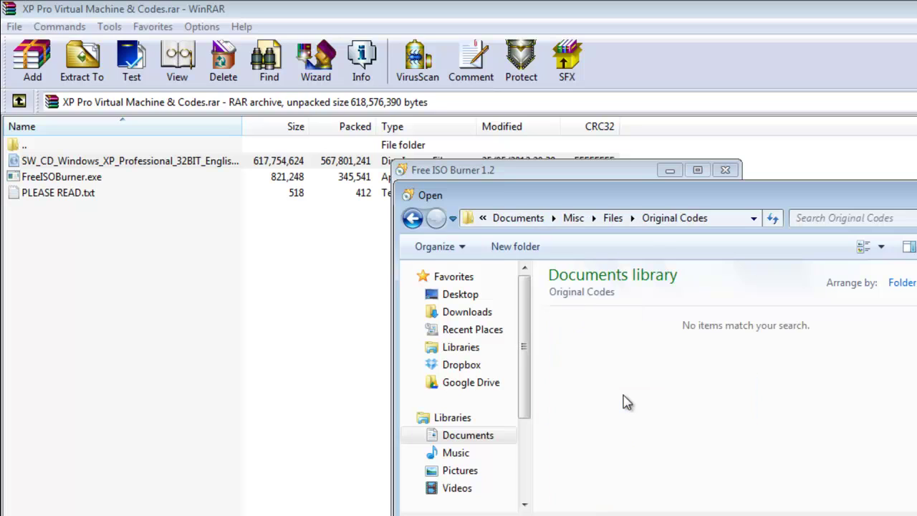
left_click(412, 219)
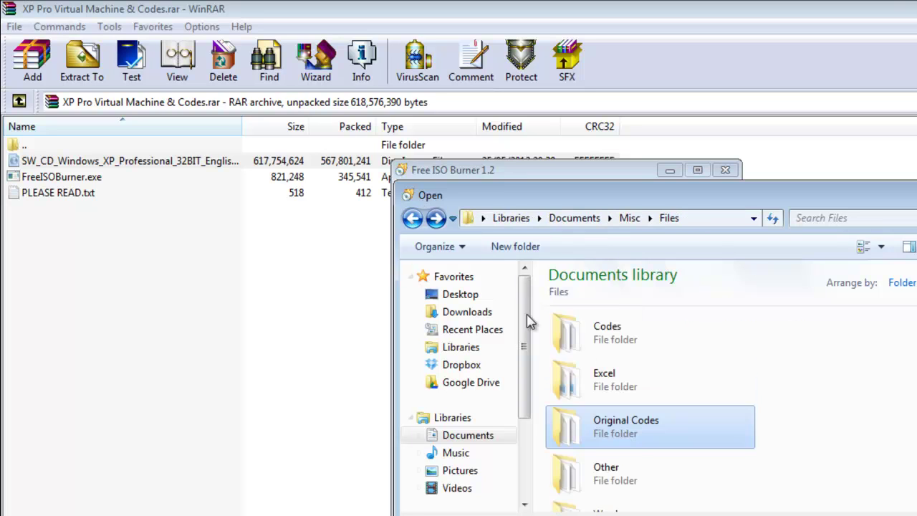
double_click(630, 474)
double_click(598, 324)
double_click(599, 325)
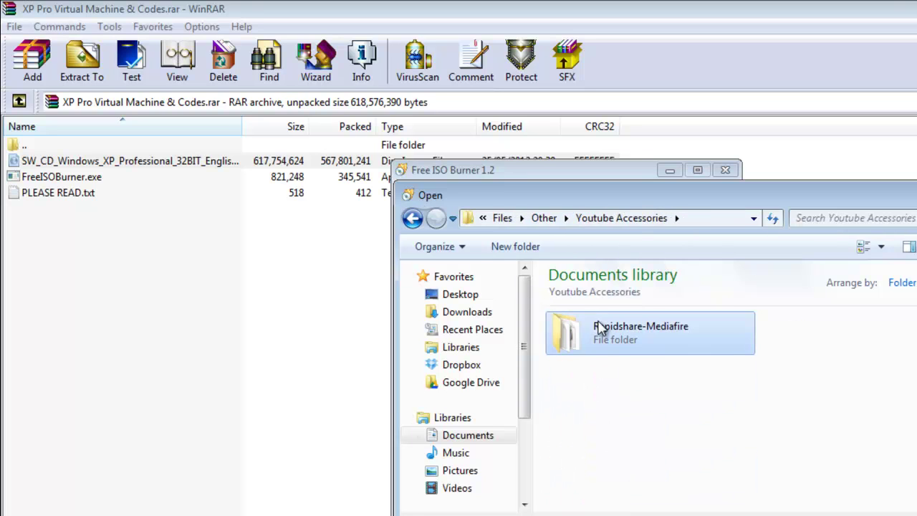
double_click(600, 326)
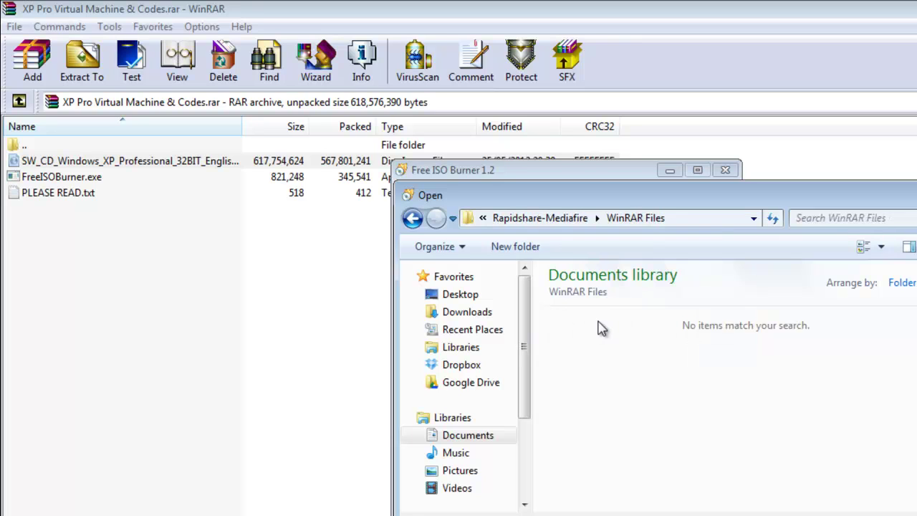
left_click(412, 218)
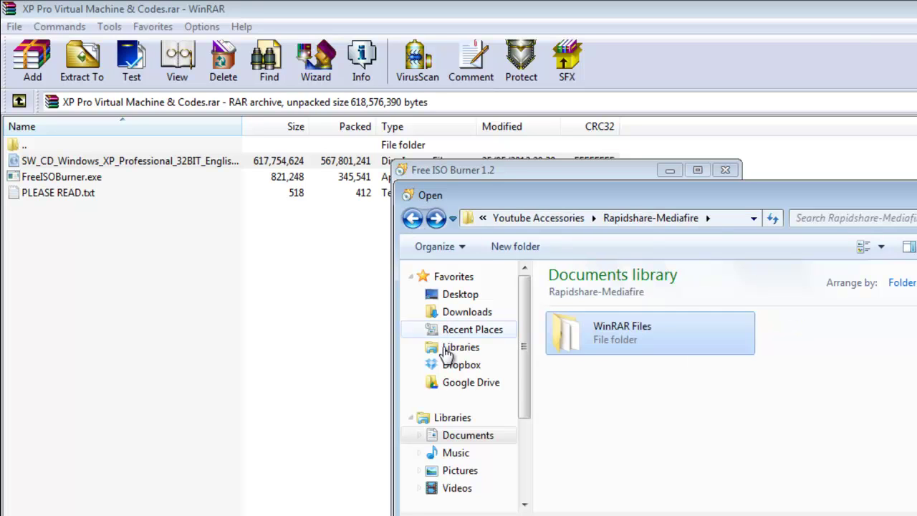
Choose the SW_CD_Windows_XP_Professional_32BIT disc image from Dropbox's college folder as the ISO file.
left_click(467, 367)
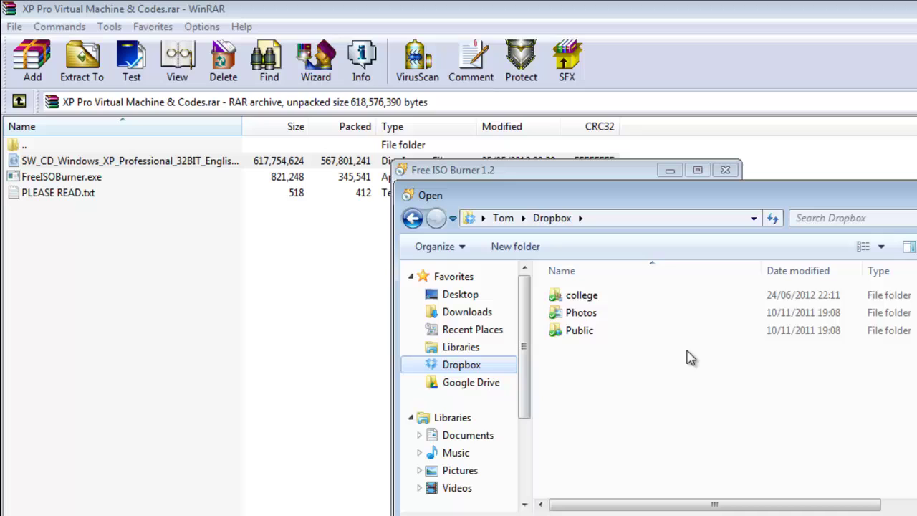
double_click(577, 303)
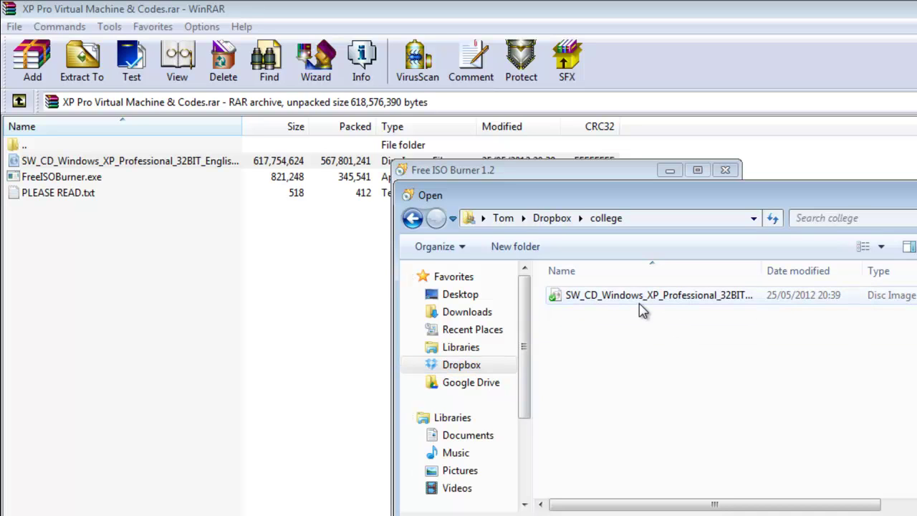
left_click(641, 299)
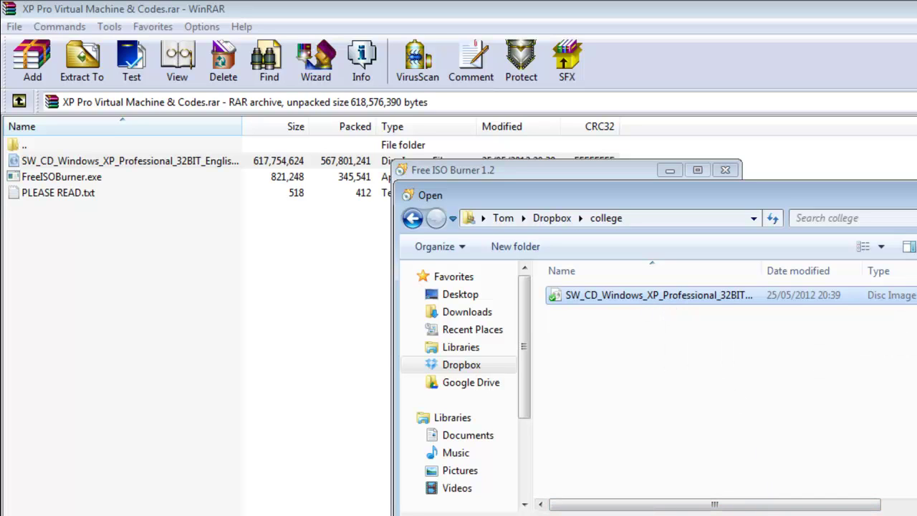
key("Return")
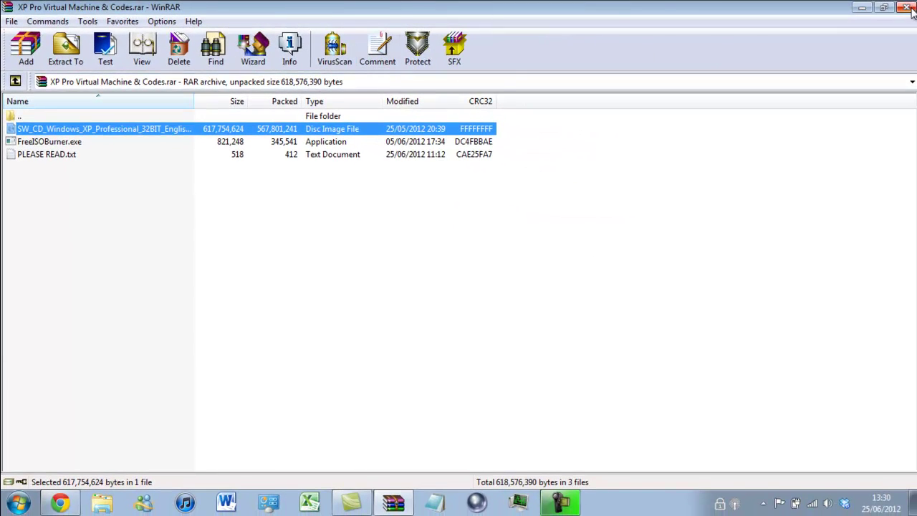
Close the archive and run the VirtualBox 4.1.18 installer from the desktop.
left_click(906, 8)
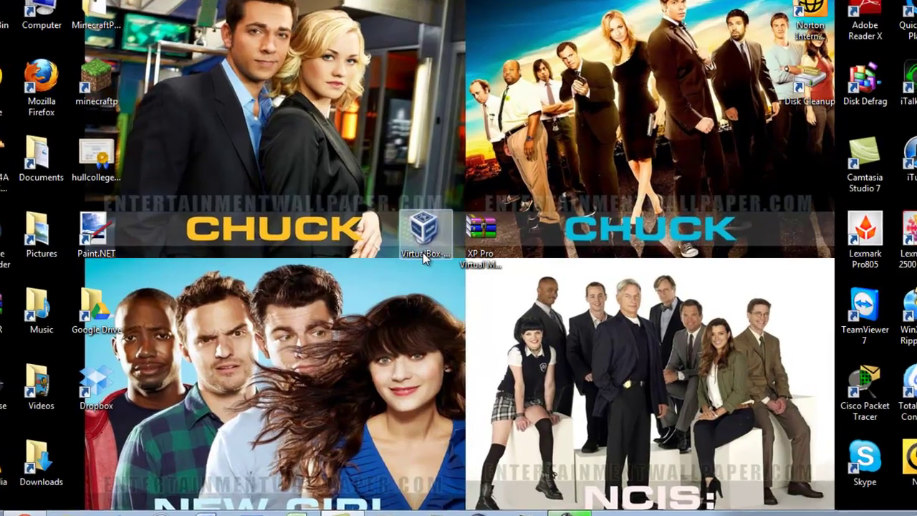
double_click(425, 255)
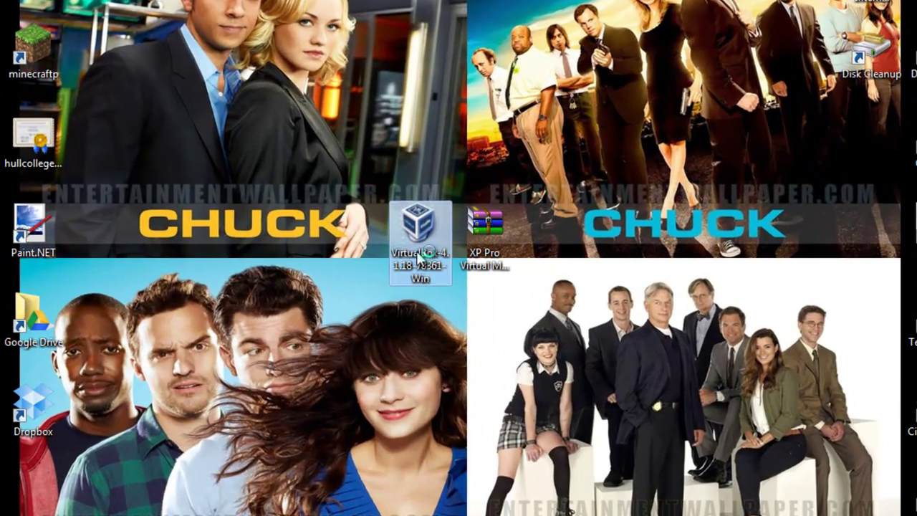
left_click(506, 264)
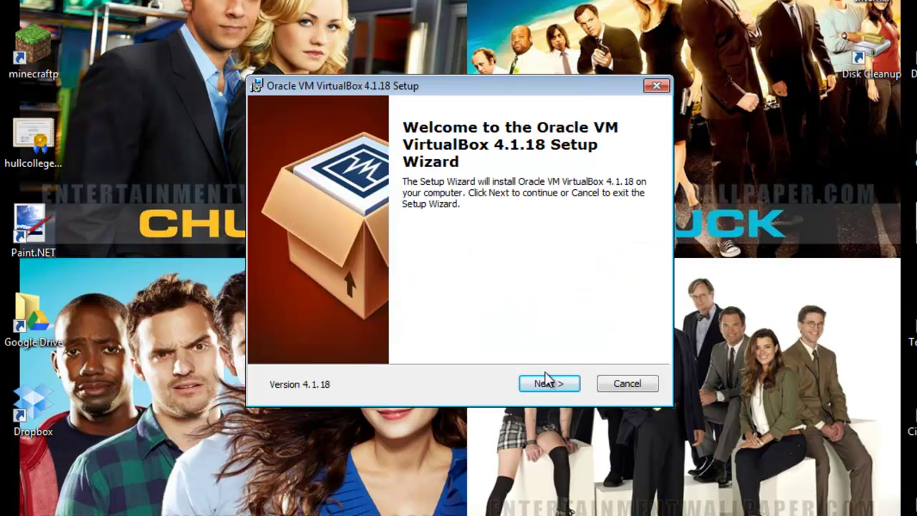
Start the VirtualBox installation with the default features, location and shortcuts, accepting the temporary network disconnection.
left_click(548, 384)
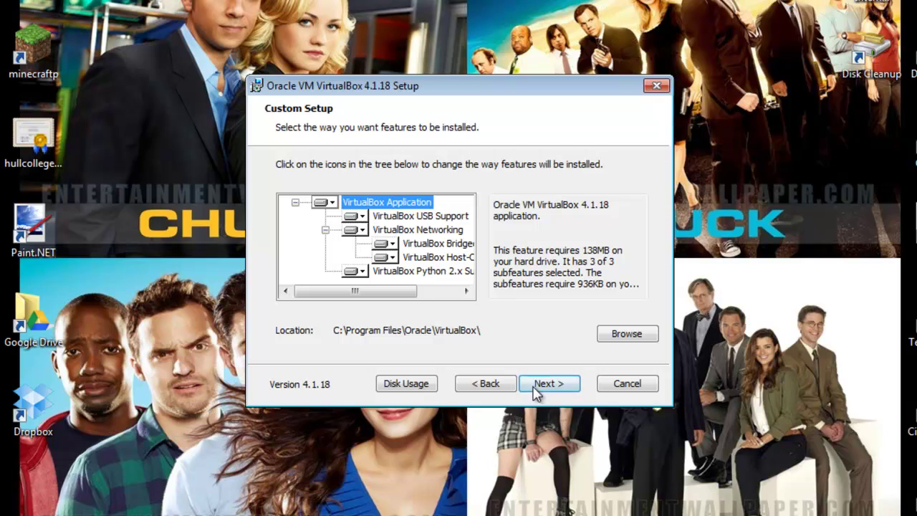
left_click(536, 384)
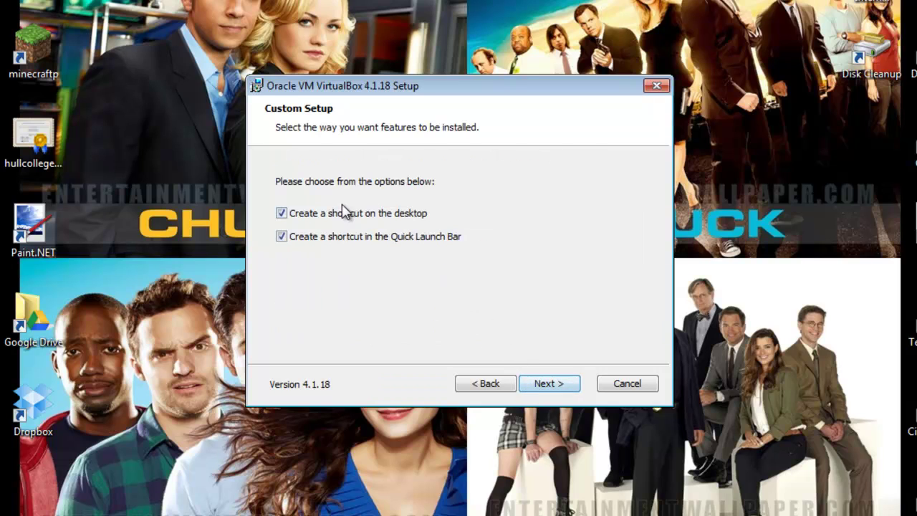
left_click(546, 384)
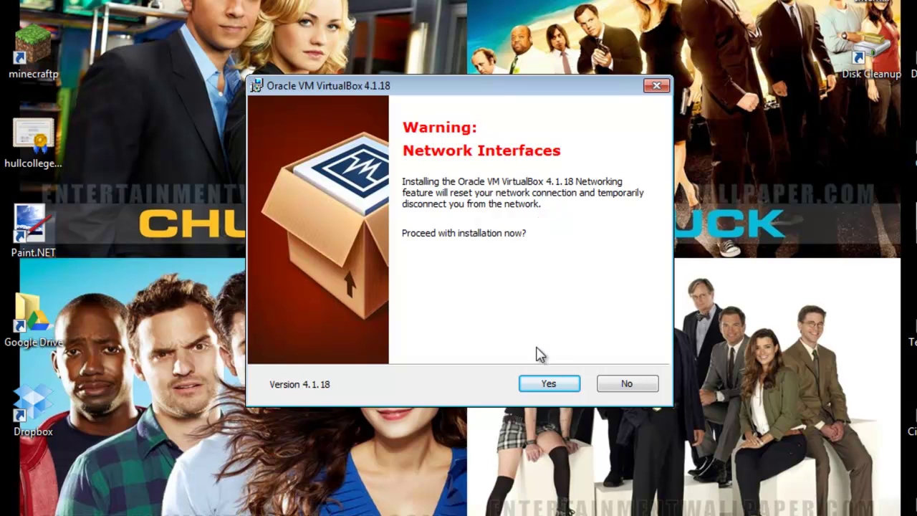
left_click(569, 382)
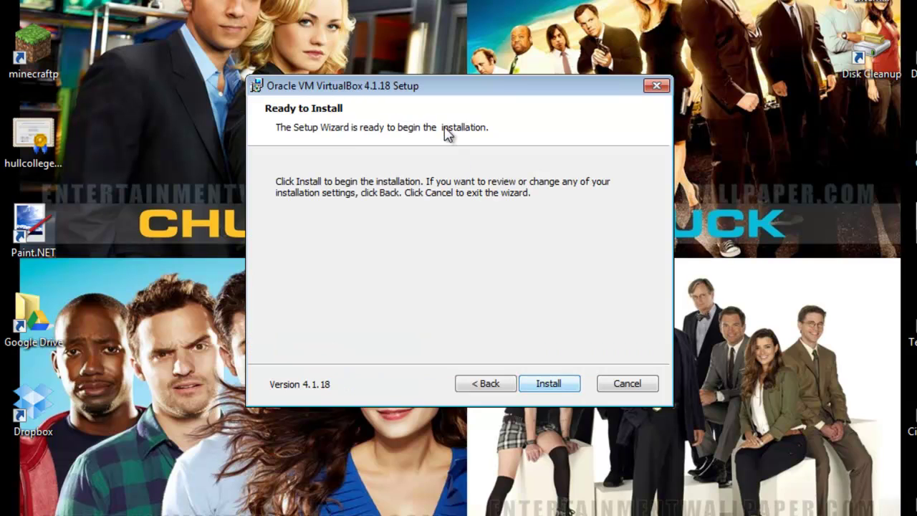
left_click(548, 383)
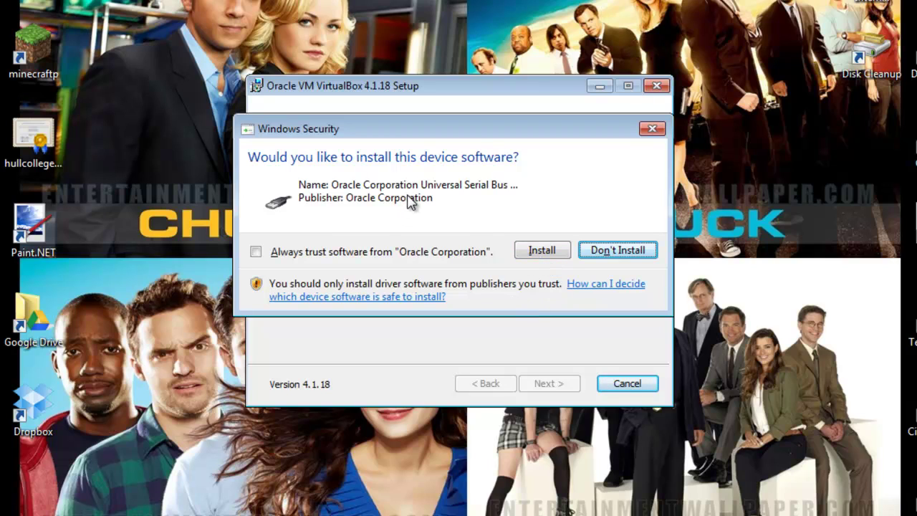
Install the Oracle USB and network device software, and finish the setup with VirtualBox set to start.
left_click(531, 254)
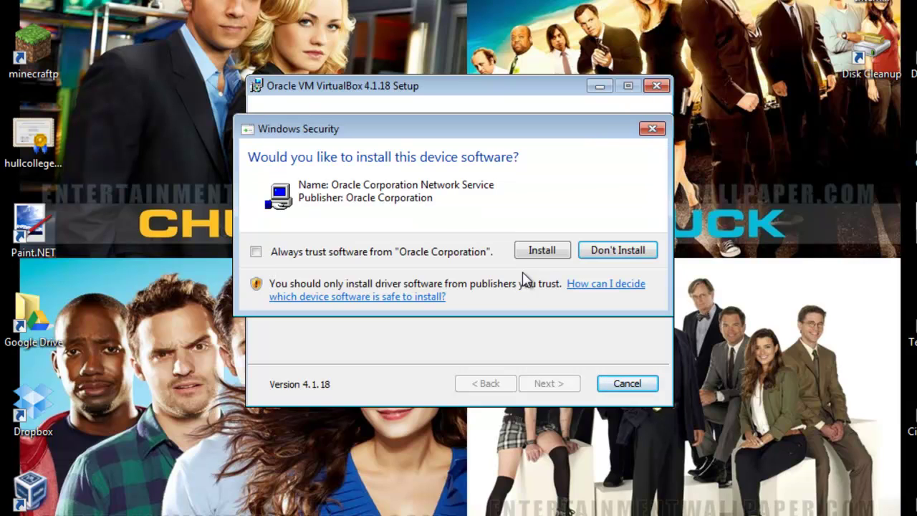
left_click(538, 251)
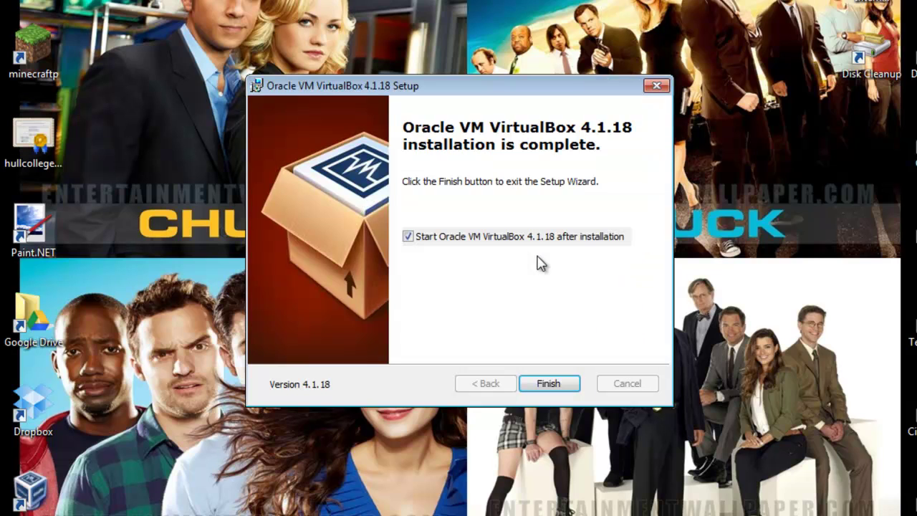
left_click(548, 383)
Begin creating a new virtual machine and name it with the owner's first name followed by "-XP".
left_click_drag(413, 236, 264, 103)
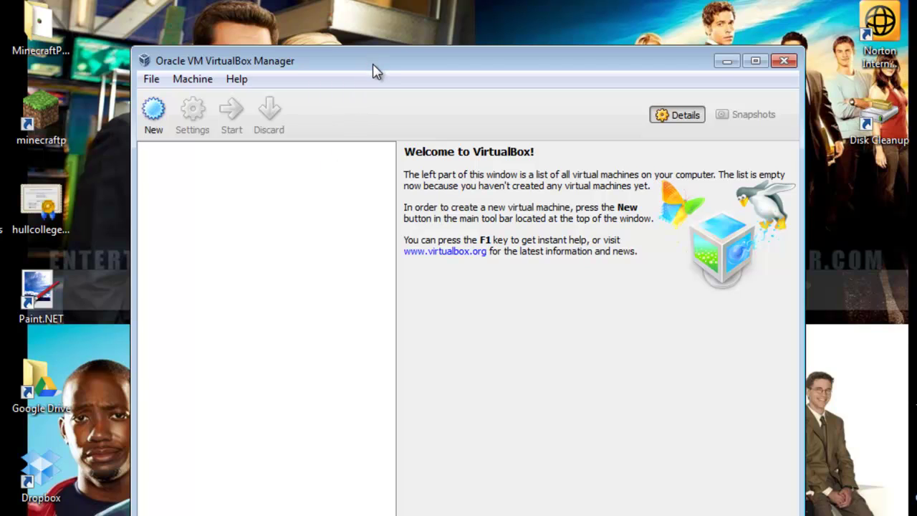
left_click(152, 115)
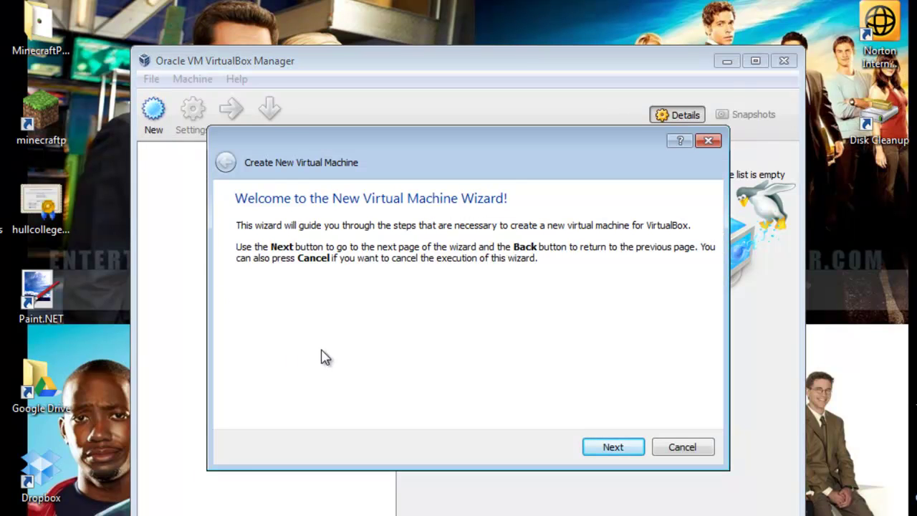
left_click(608, 448)
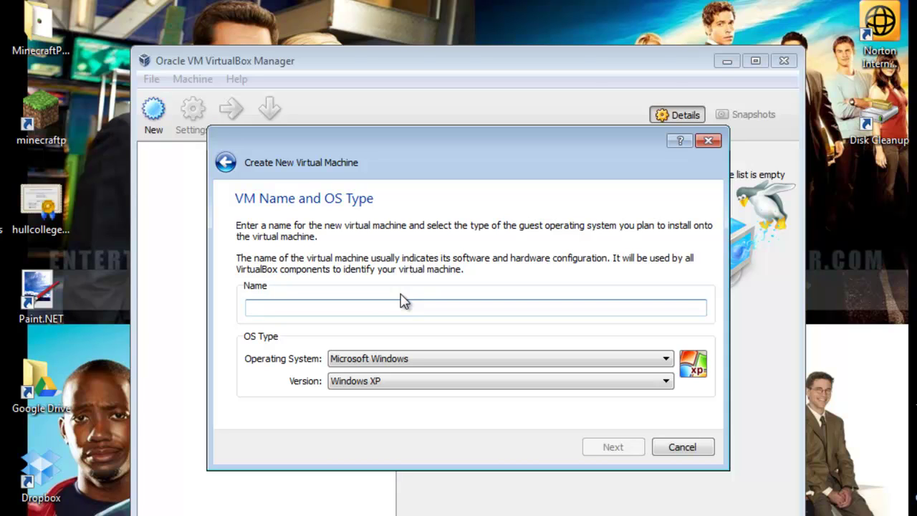
type("Tom")
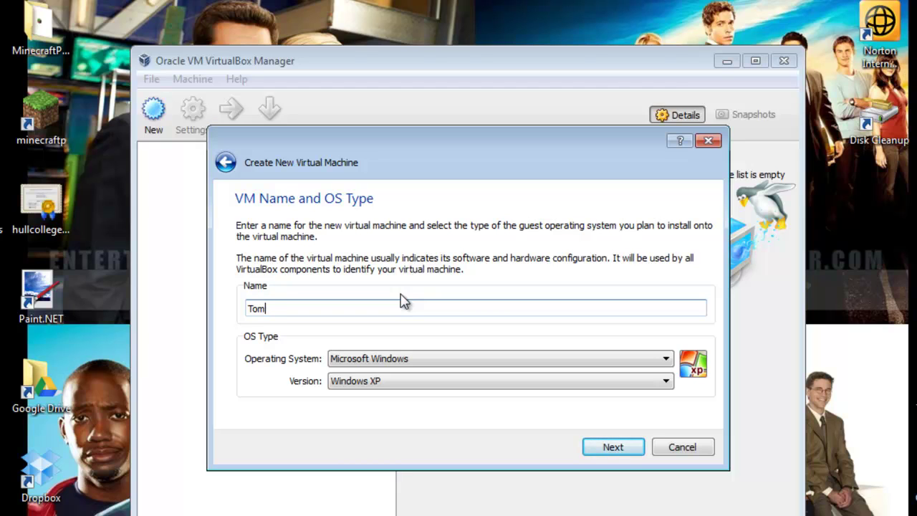
type("-XP")
Set the virtual machine's operating system to Microsoft Windows, version Windows XP, and accept a base memory size of 192 MB.
left_click(430, 359)
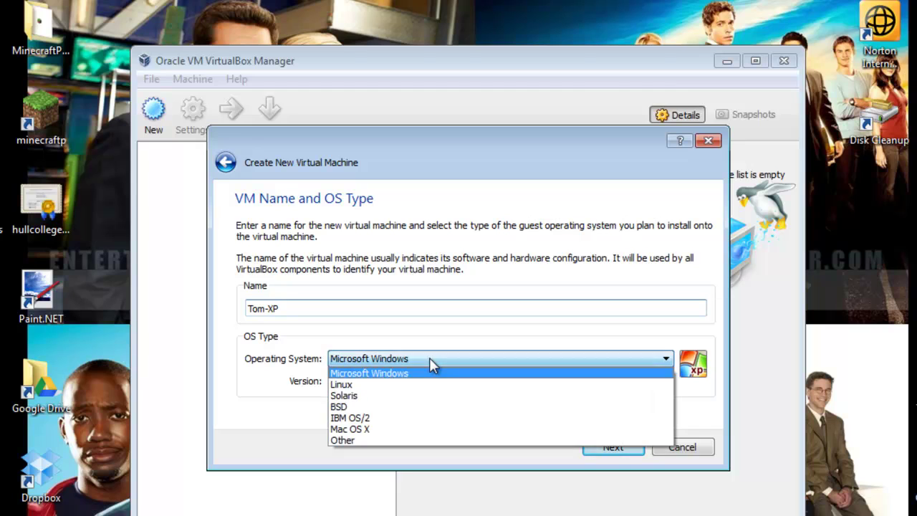
left_click(392, 370)
left_click(399, 380)
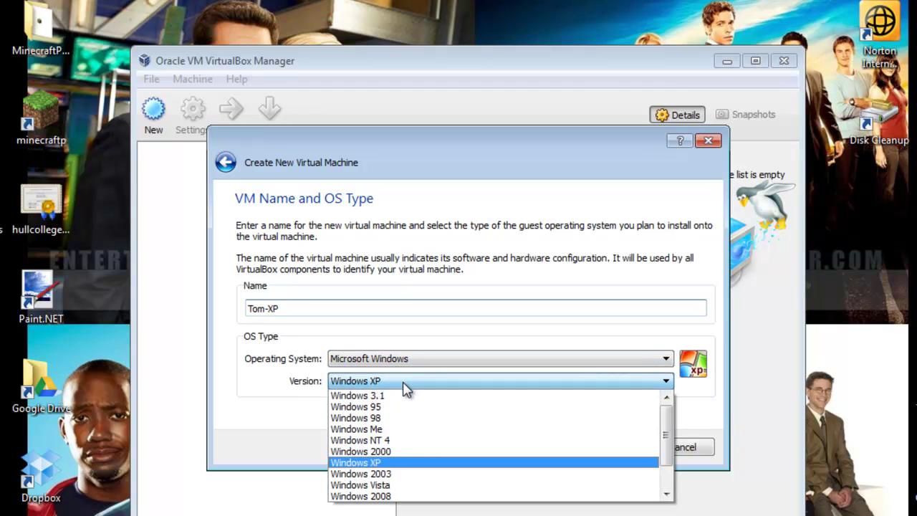
left_click(396, 385)
left_click(614, 446)
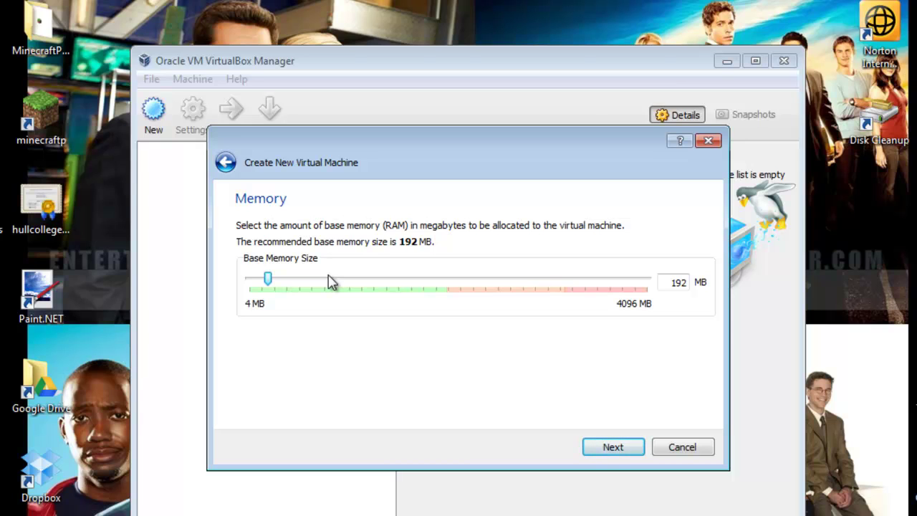
key("Return")
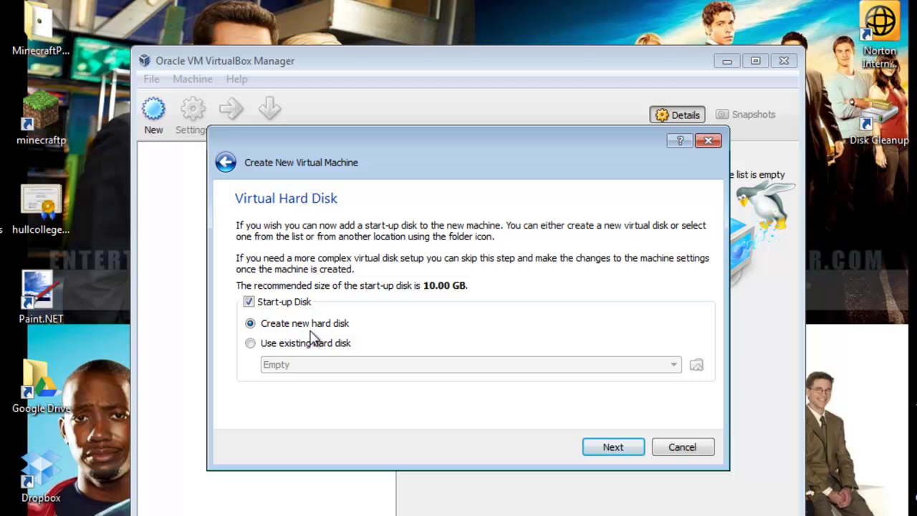
Create a new dynamically allocated 10.00 GB VDI start-up disk and complete the creation of the virtual machine.
key("Return")
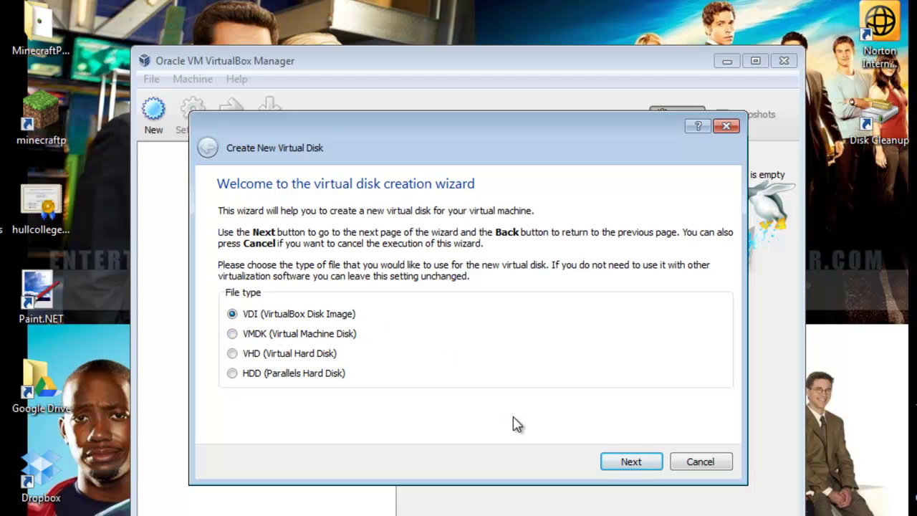
left_click(618, 461)
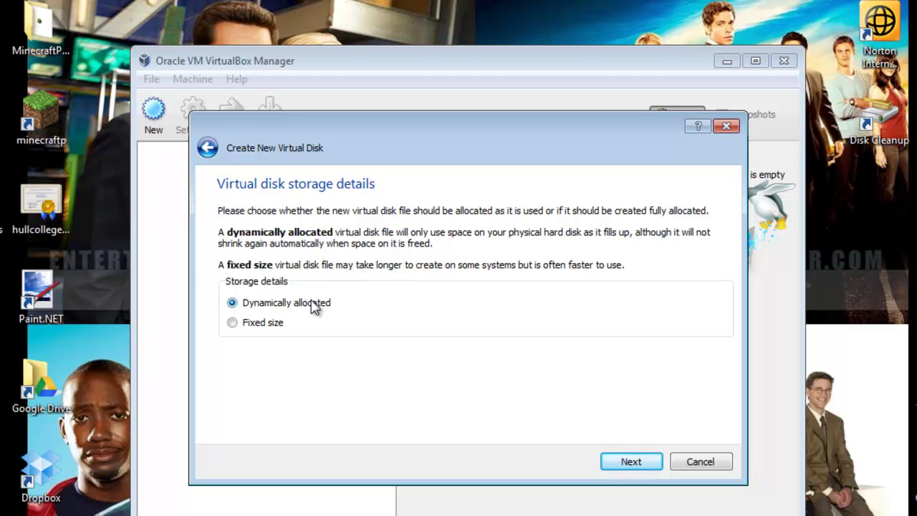
left_click(631, 462)
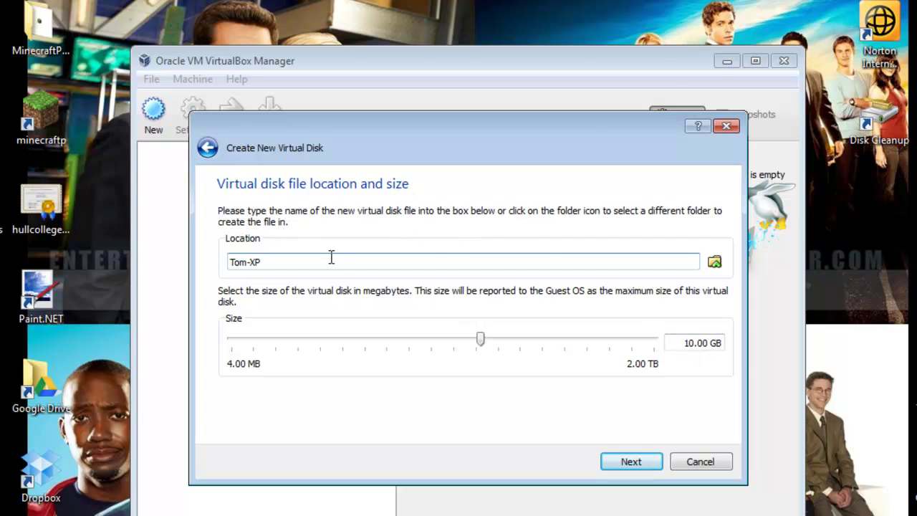
left_click(630, 464)
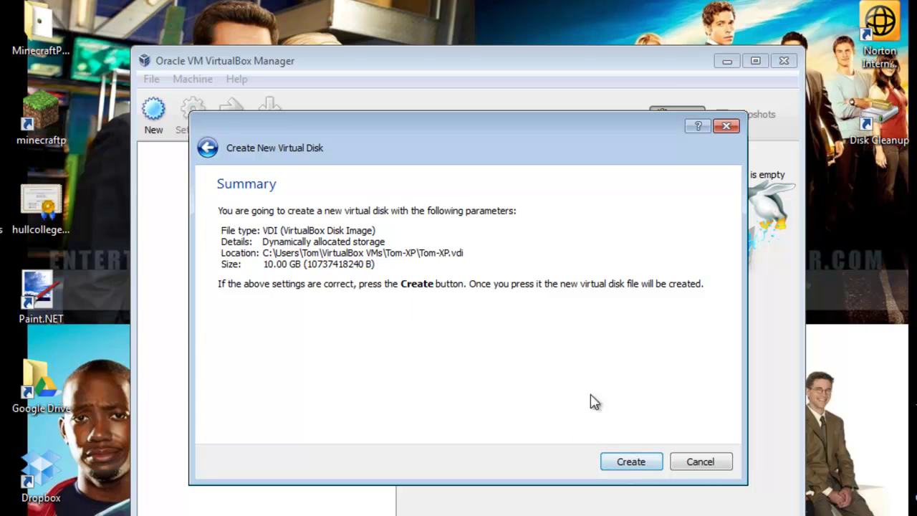
left_click(644, 462)
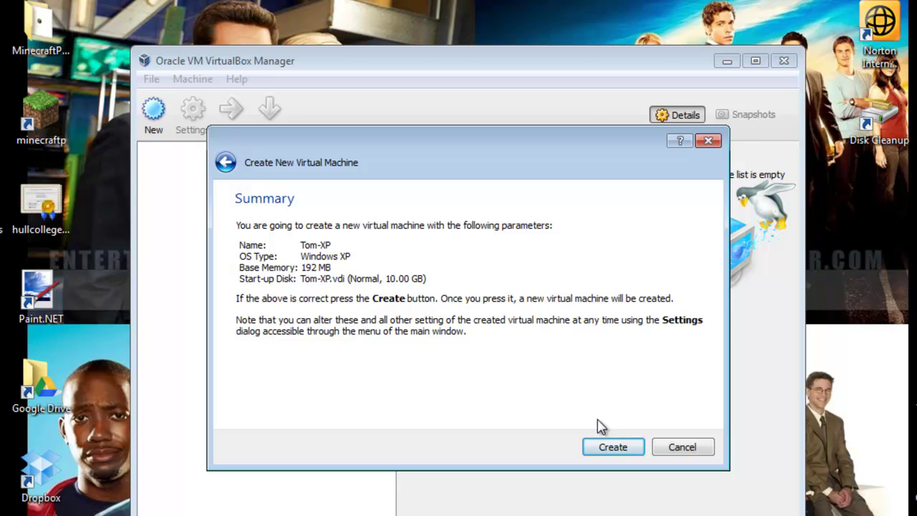
left_click(606, 449)
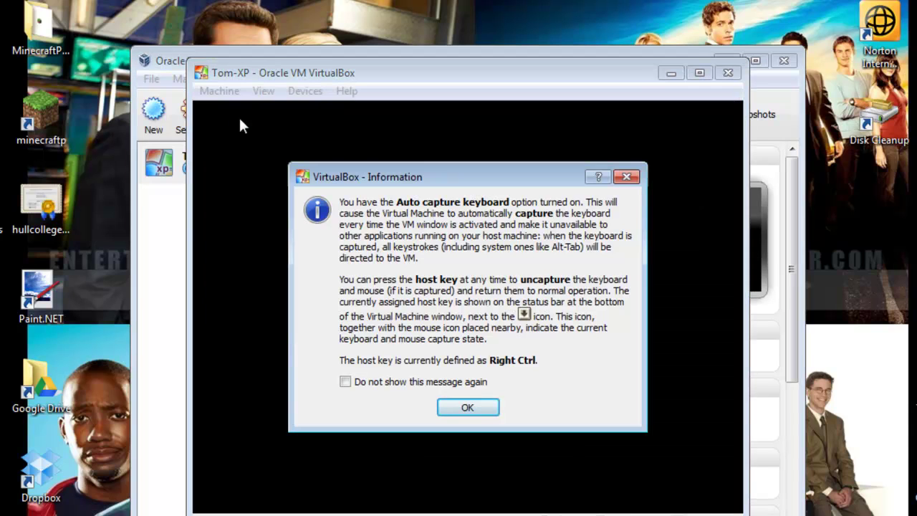
Complete the First Run Wizard with host drive 'D:' as the installation media and boot the virtual machine from it.
left_click(467, 407)
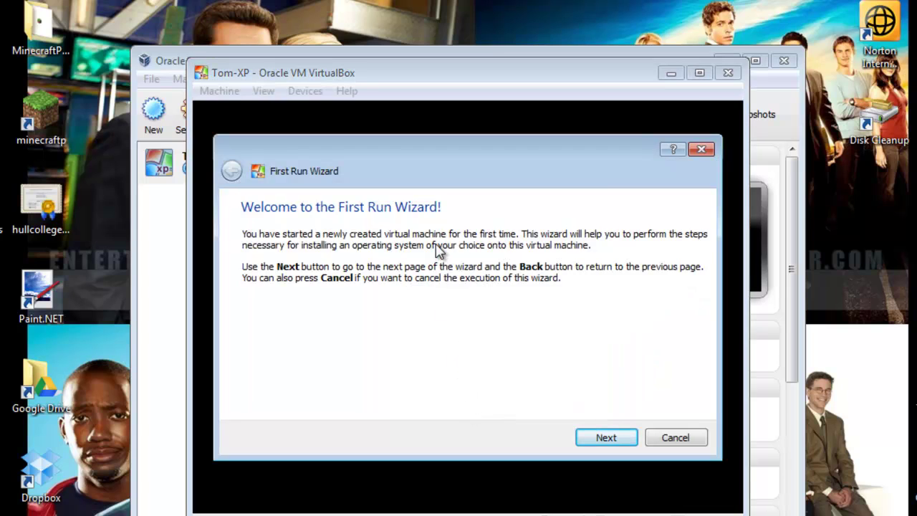
left_click(602, 438)
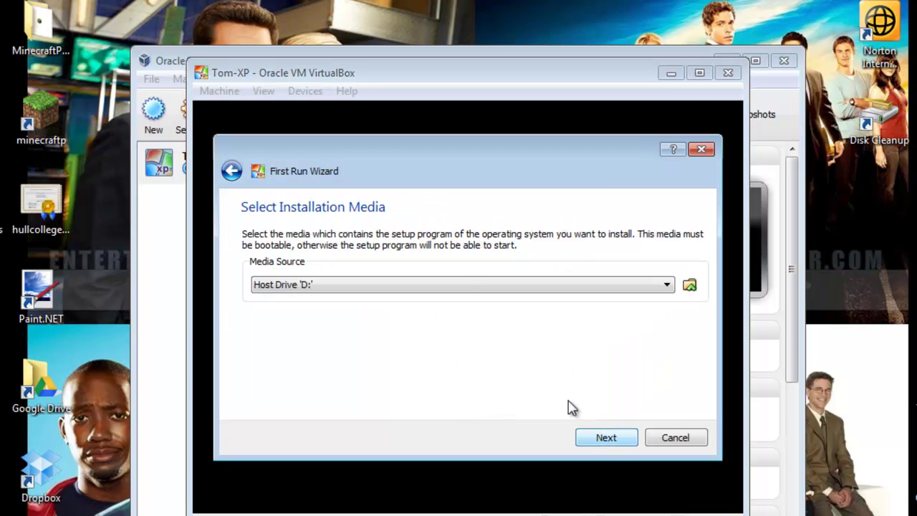
left_click(354, 284)
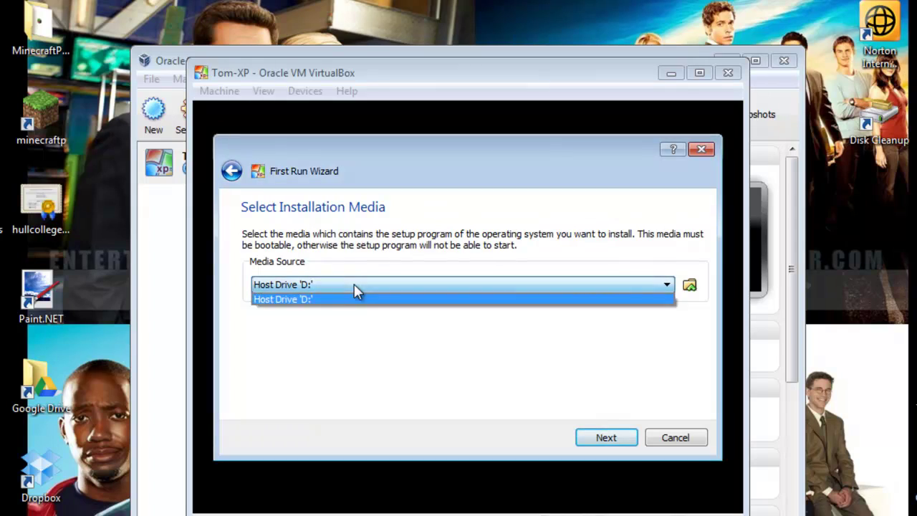
left_click(354, 299)
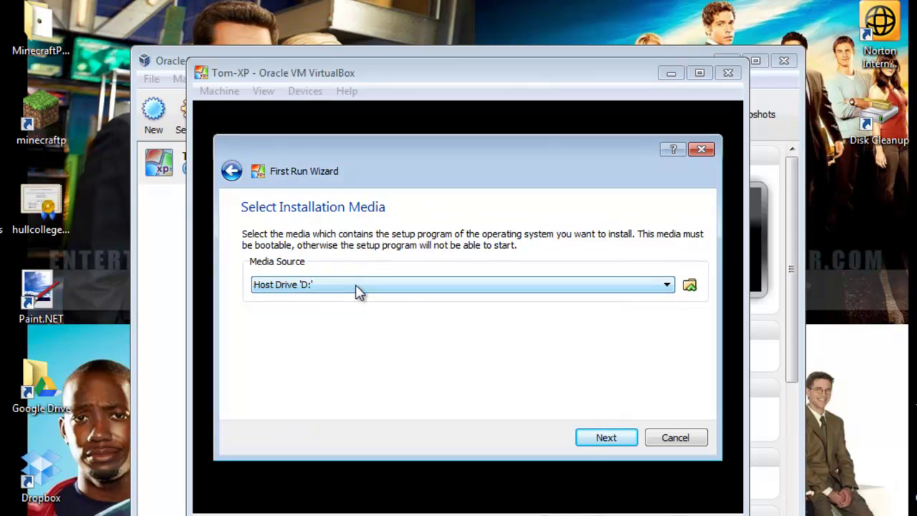
left_click(600, 440)
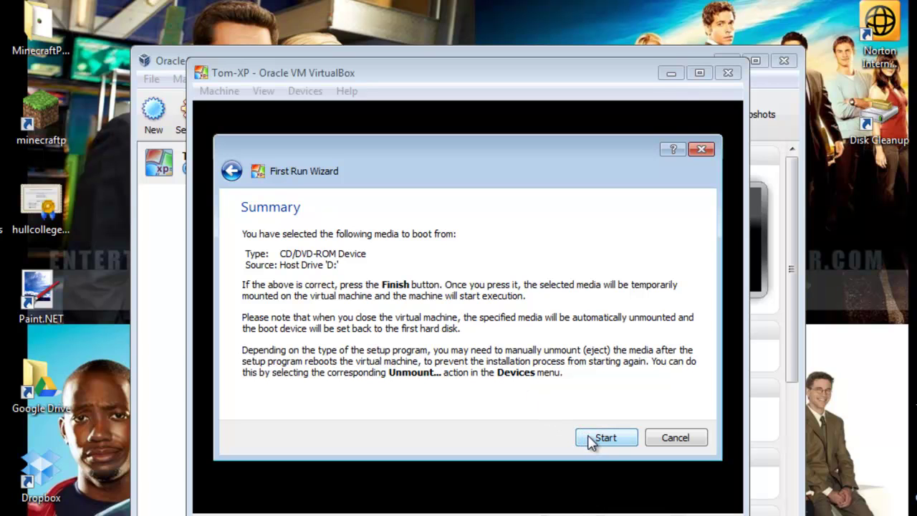
left_click(592, 441)
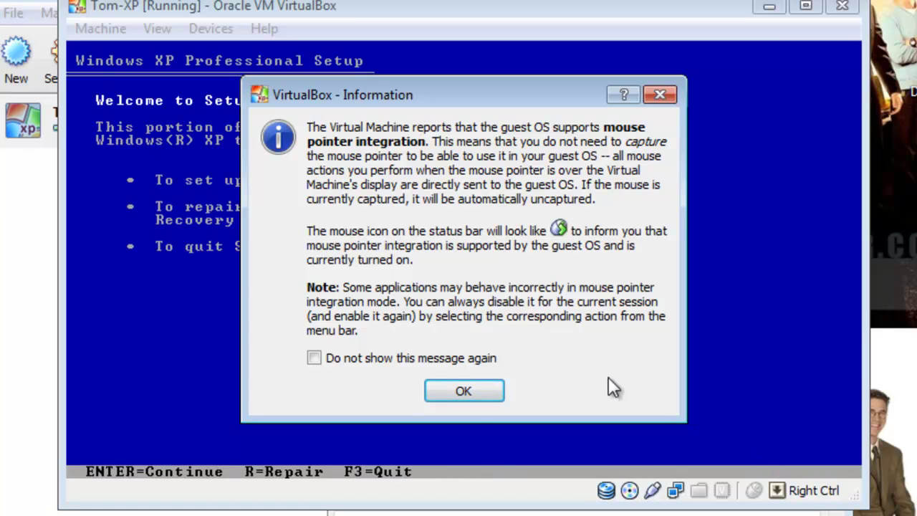
Dismiss the mouse integration notice, begin setting up Windows XP Professional and accept its licence agreement.
left_click(465, 393)
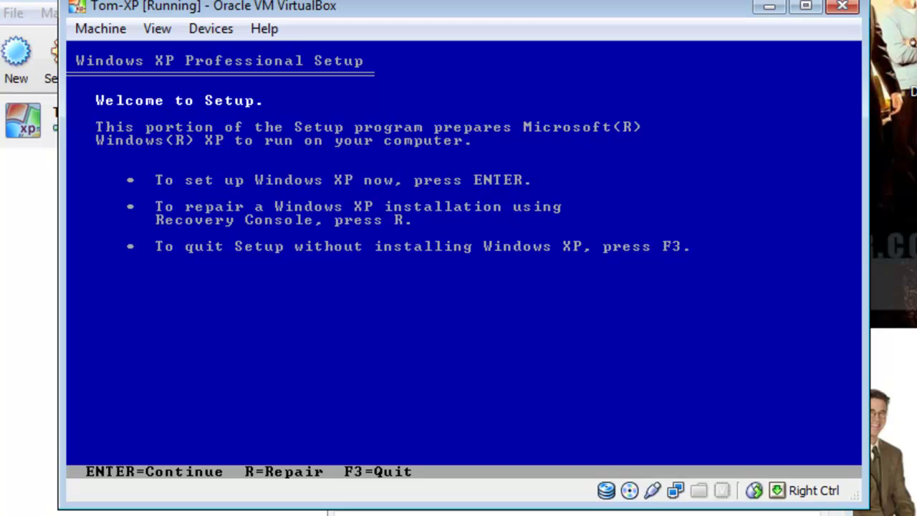
key("Return")
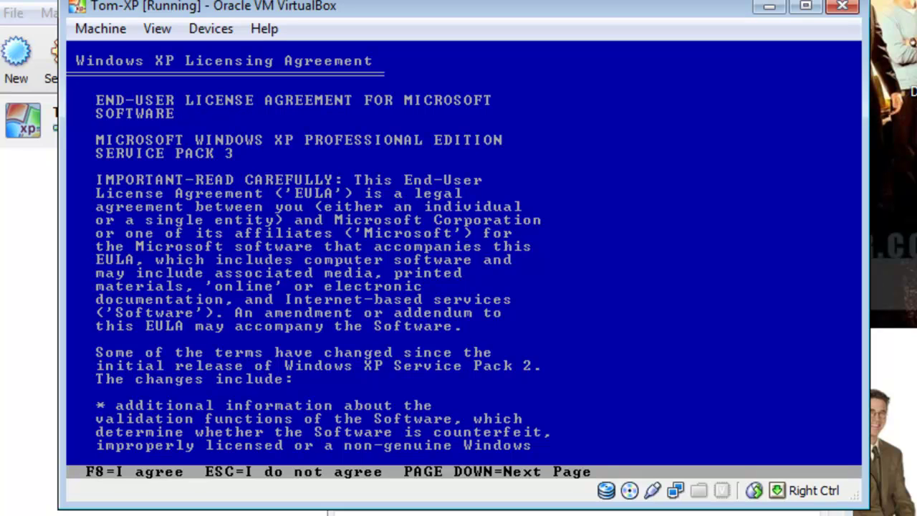
key("F8")
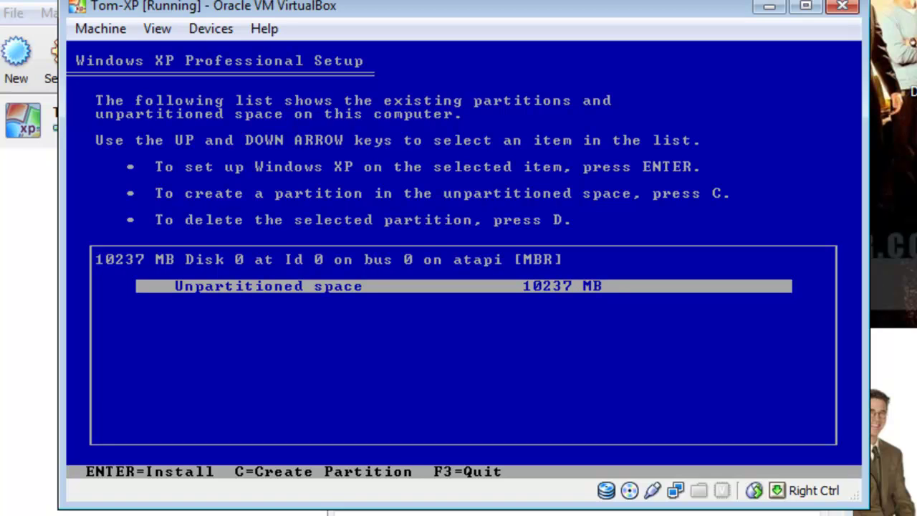
Install Windows XP on the unpartitioned space, formatting it with the NTFS file system (Quick), and dismiss the mouse integration notice.
key("Return")
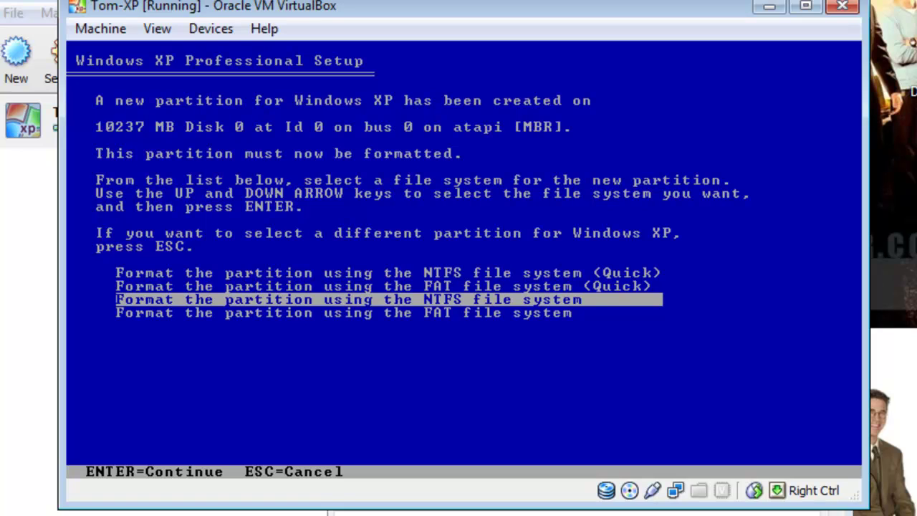
key("Up")
key("Up")
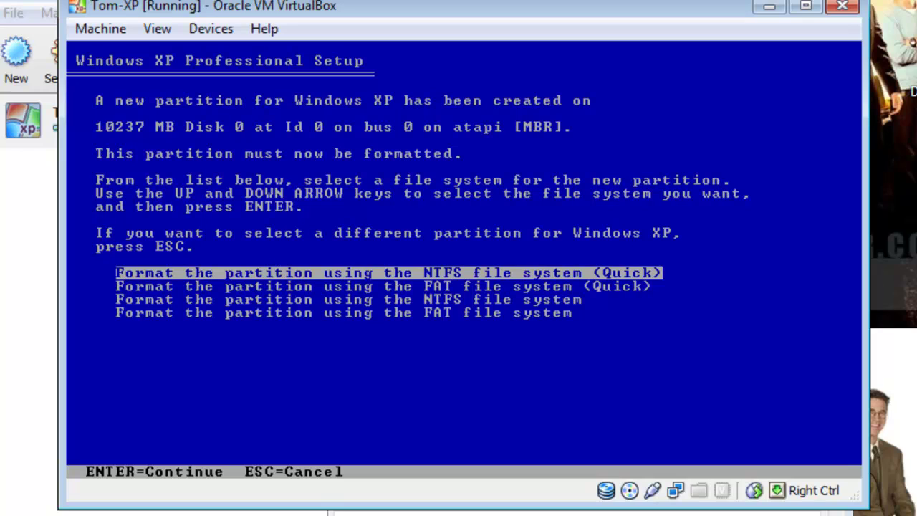
key("Return")
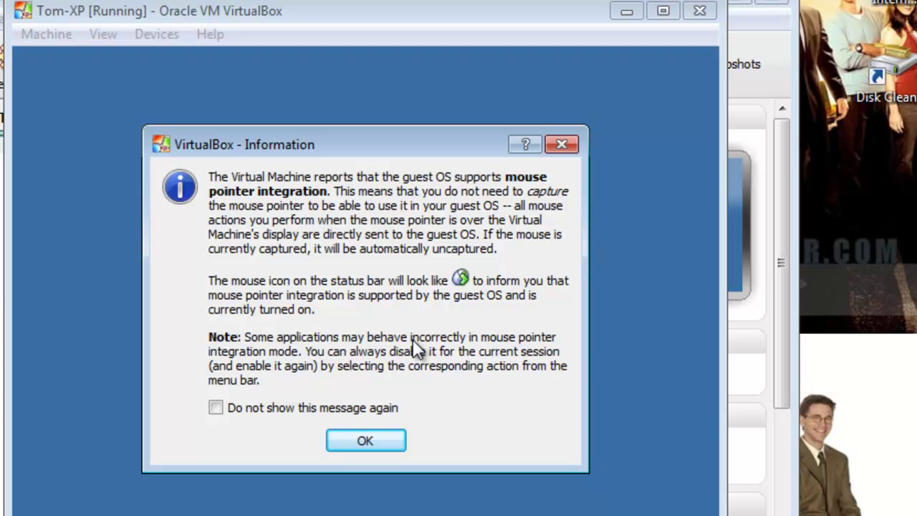
left_click(380, 438)
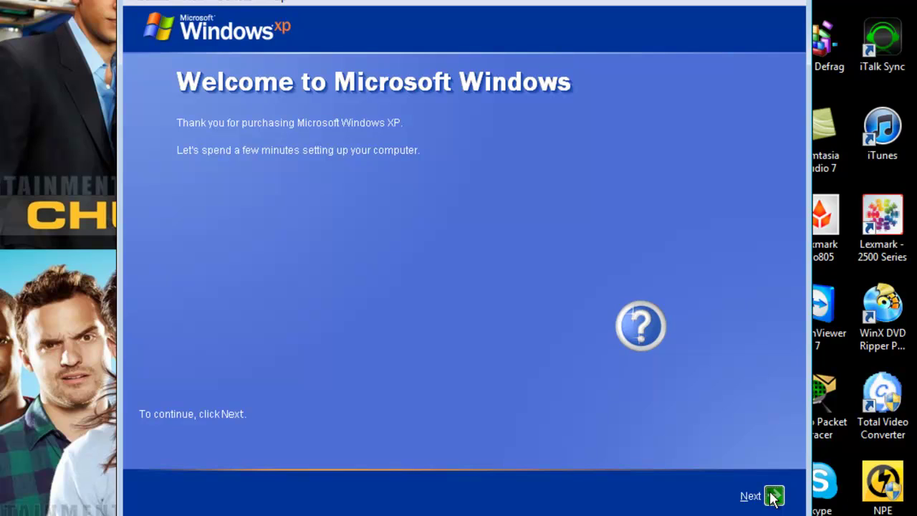
Turn on Automatic Updates and set the computer to connect to the Internet through a local area or home network.
left_click(772, 495)
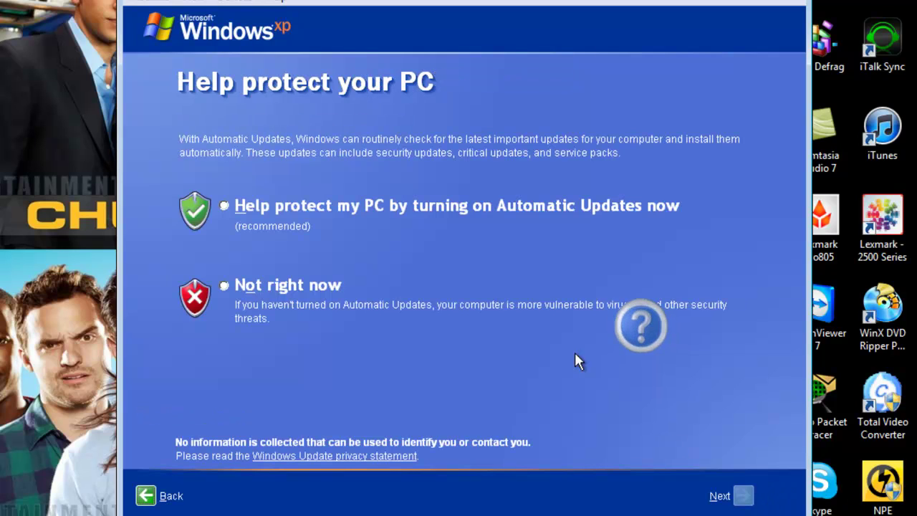
left_click(324, 210)
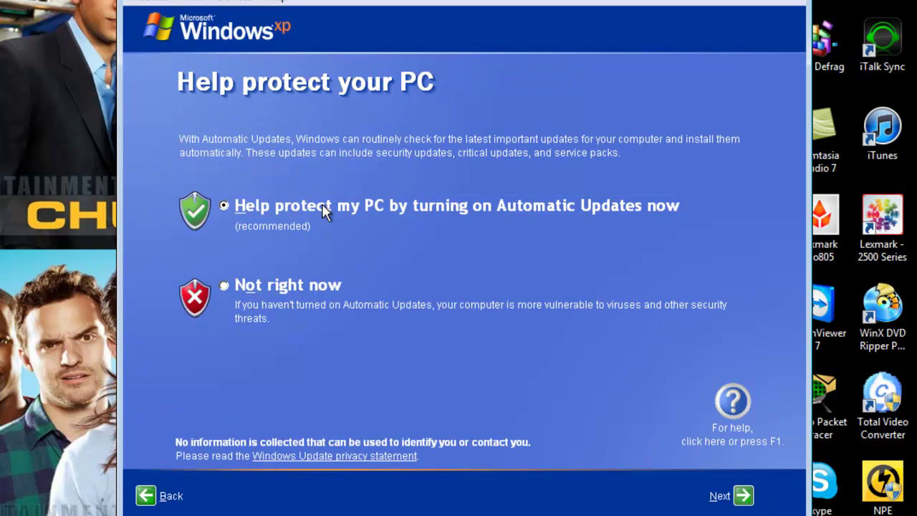
left_click(744, 502)
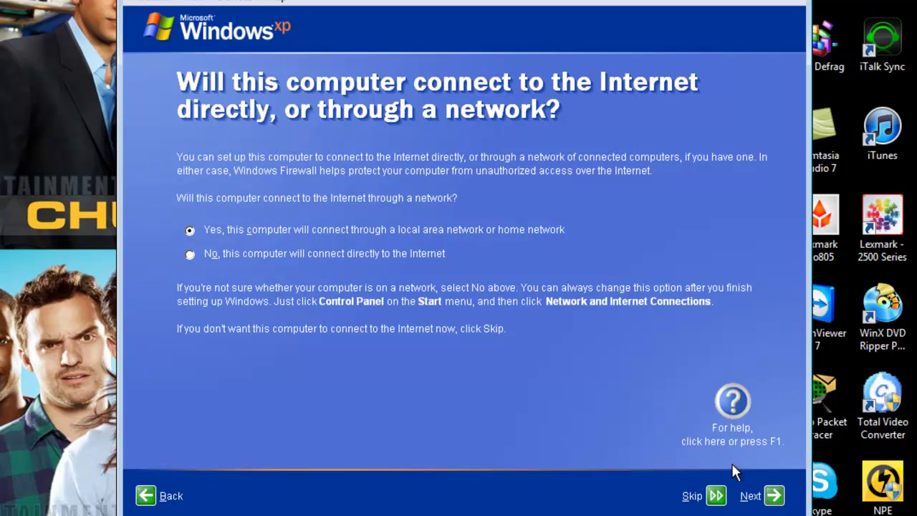
left_click(772, 495)
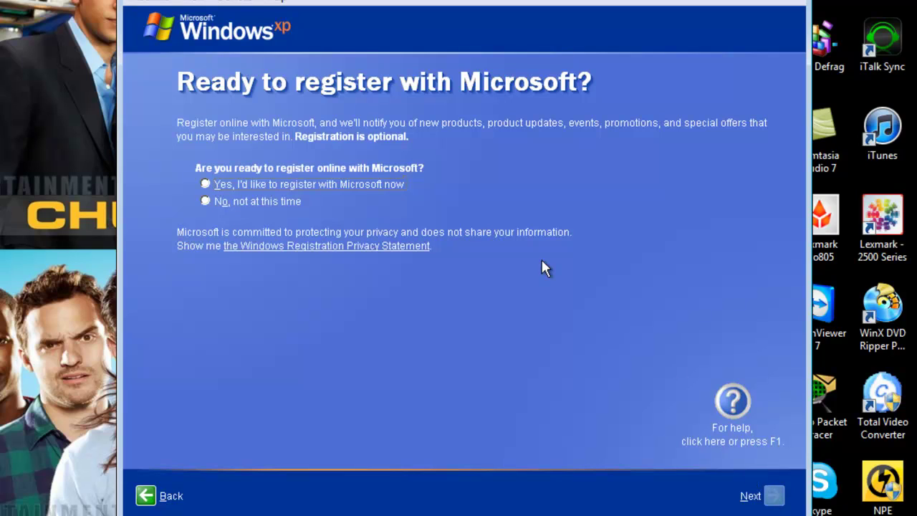
Decline registration with Microsoft, enter the owner's first name as the only user and finish the Windows welcome setup.
left_click(266, 203)
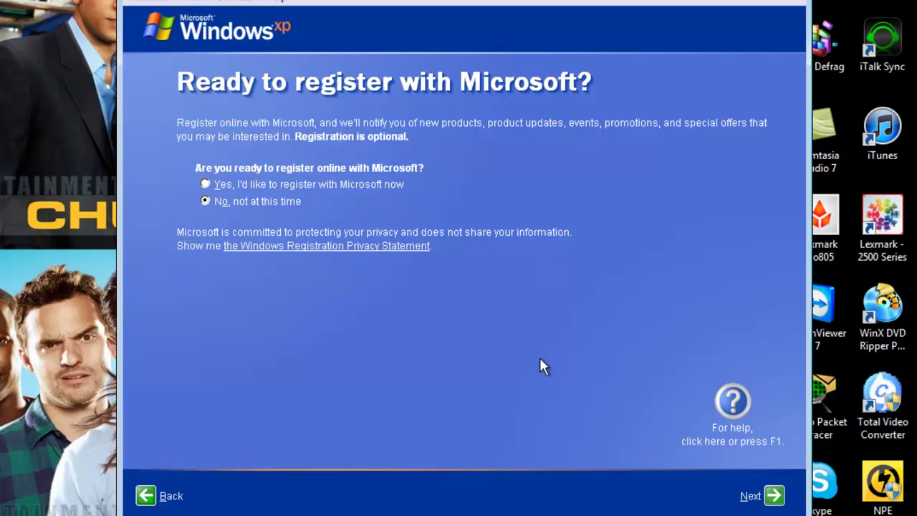
left_click(772, 496)
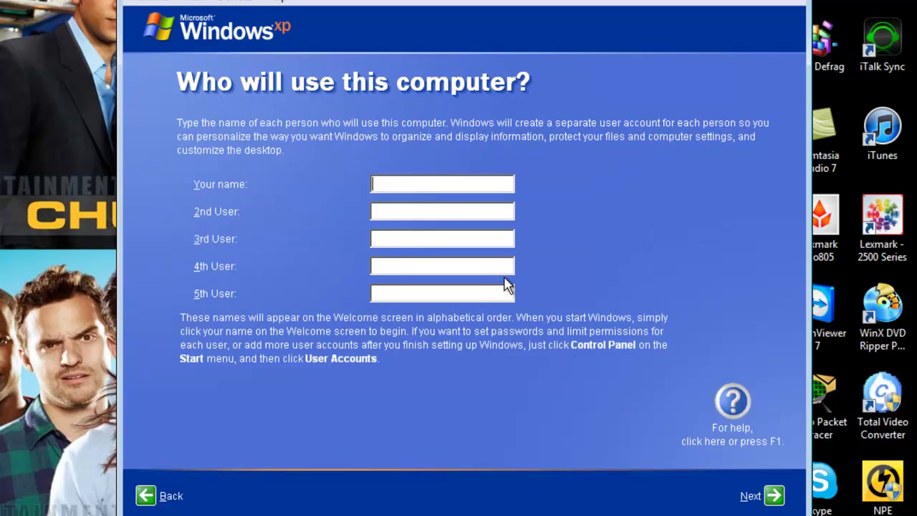
type("Tom")
left_click(773, 496)
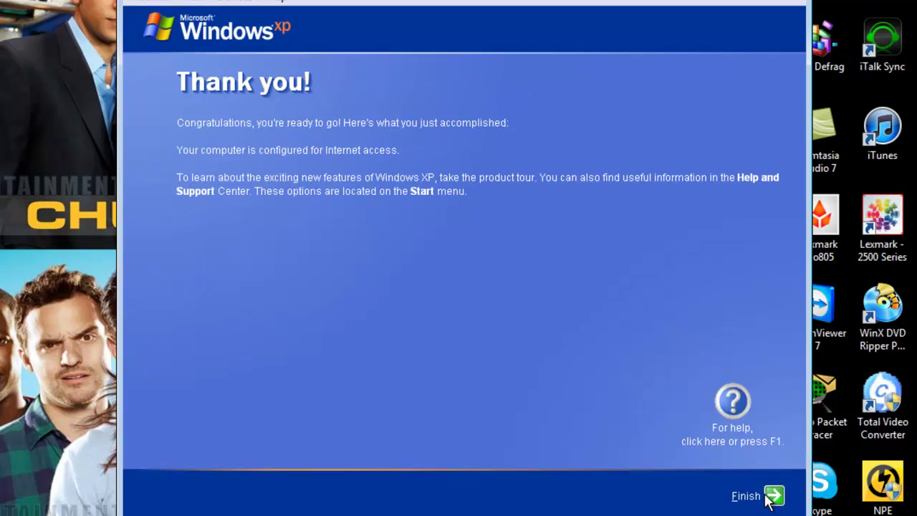
left_click(773, 496)
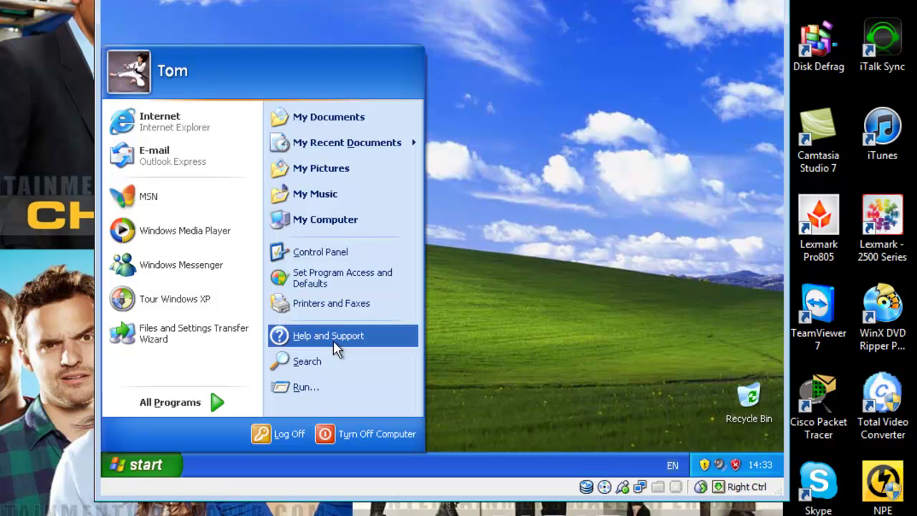
View the computer's basic system information under Performance and Maintenance in the Control Panel, and close both windows.
left_click(315, 252)
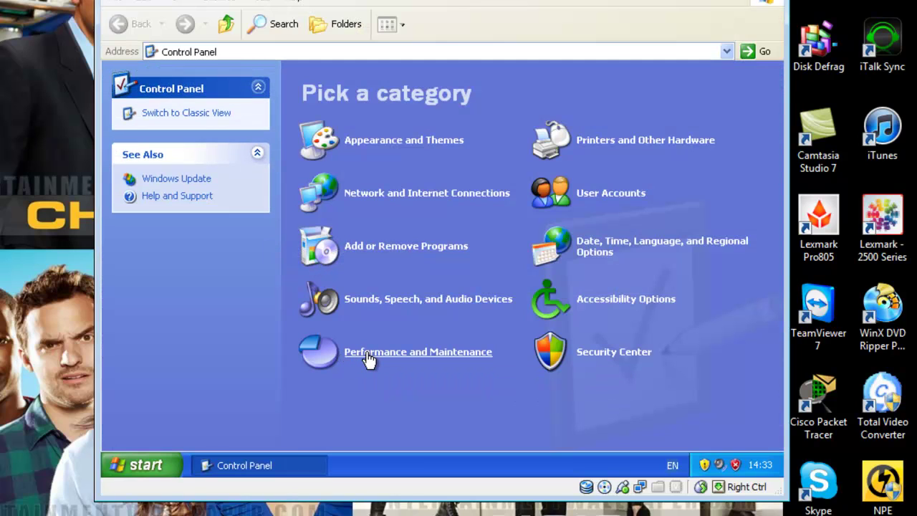
left_click(368, 354)
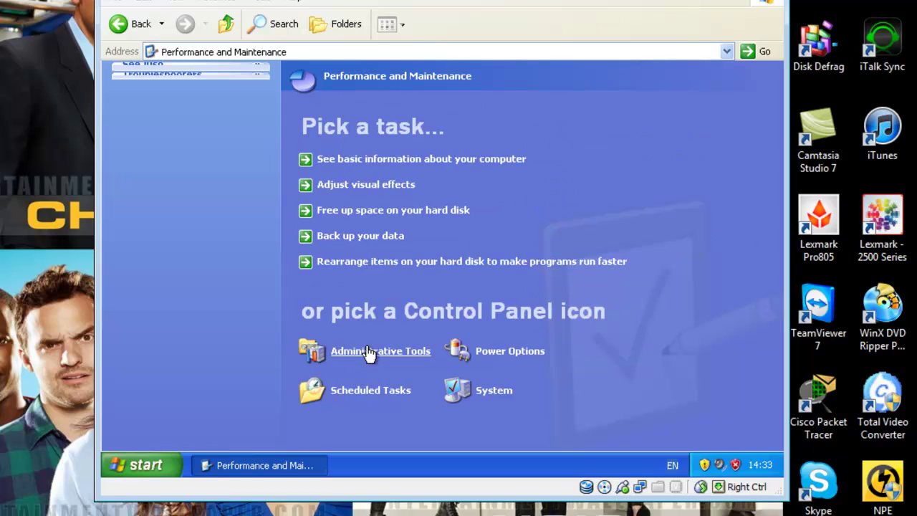
left_click(346, 160)
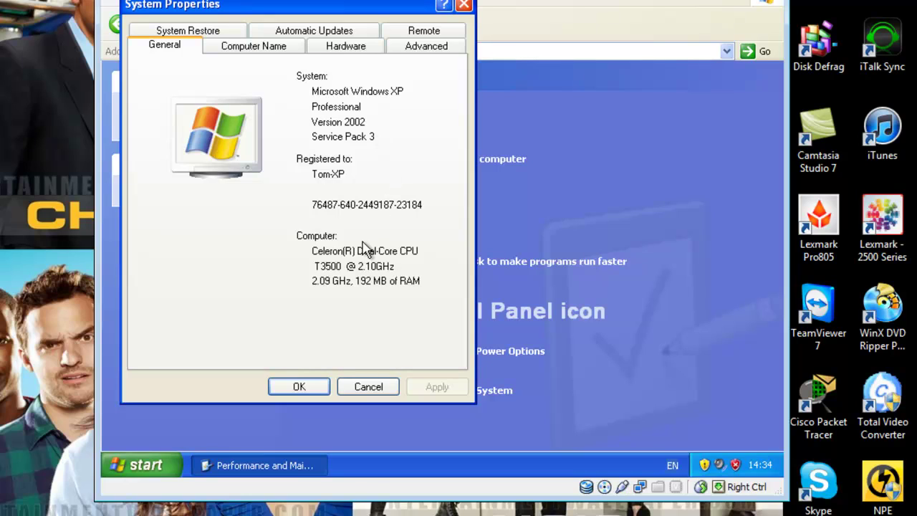
left_click(463, 5)
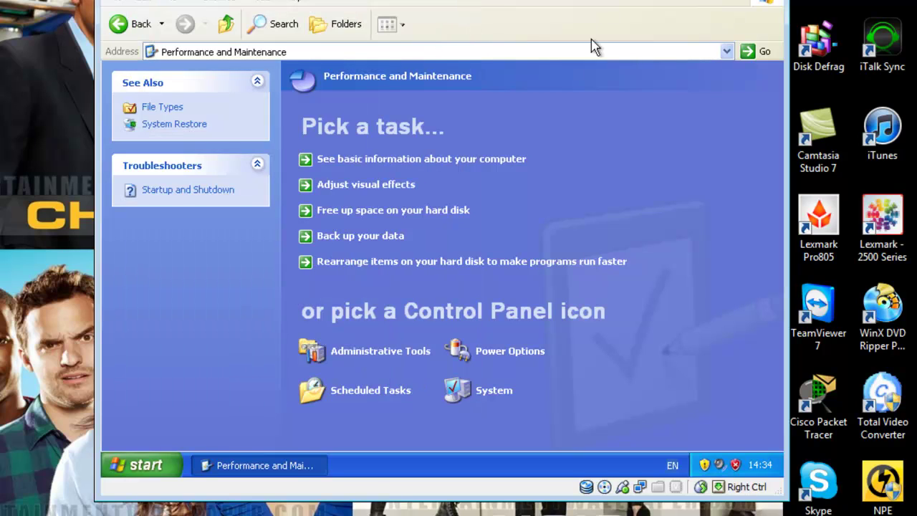
left_click(761, 2)
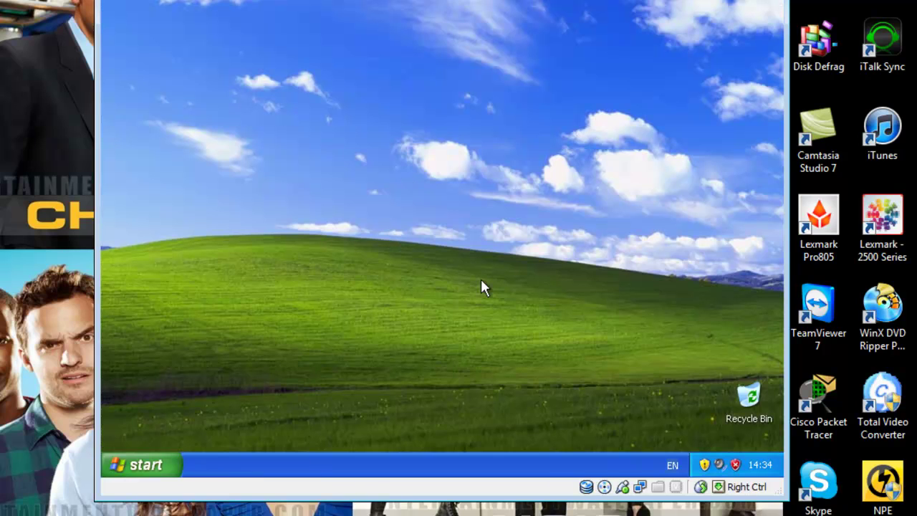